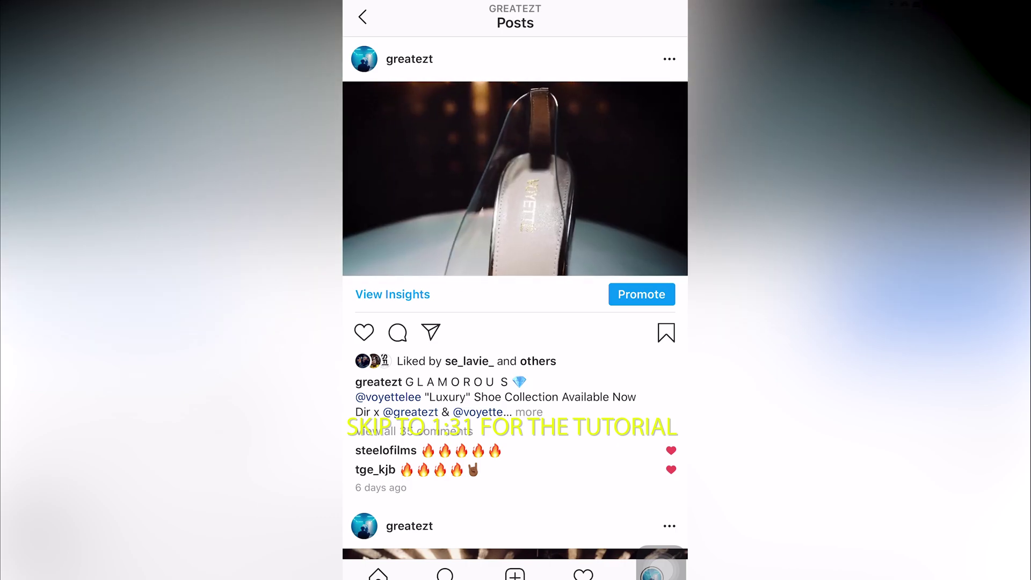
Scroll the Instagram feed past the clear-heel shoe post to the next post
scroll(515, 290, down, 9)
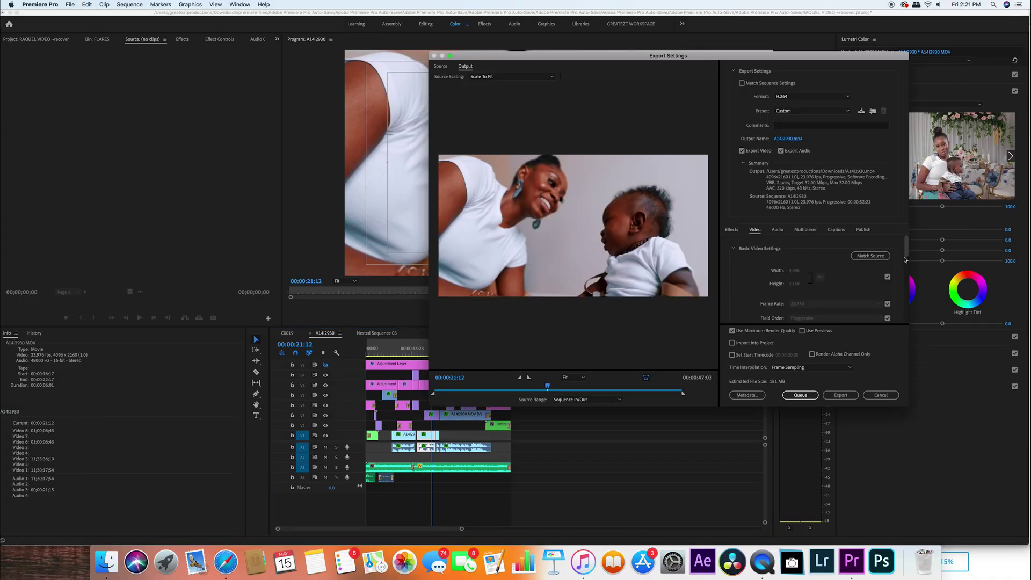
Match the H.264 video settings to the source (4096x2160, 23.976 fps) and reposition the export window
scroll(906, 253, down, 1)
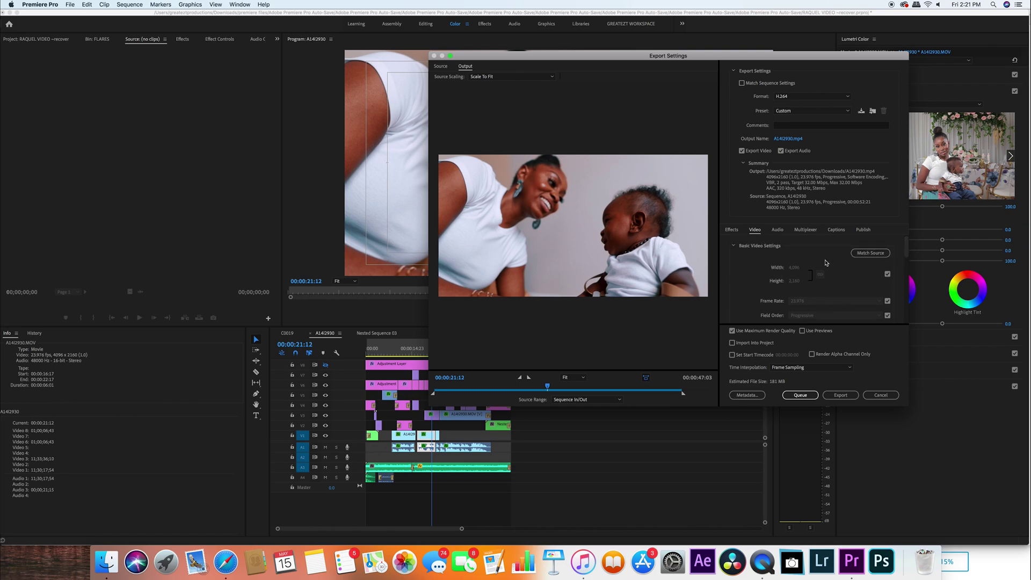
click(868, 253)
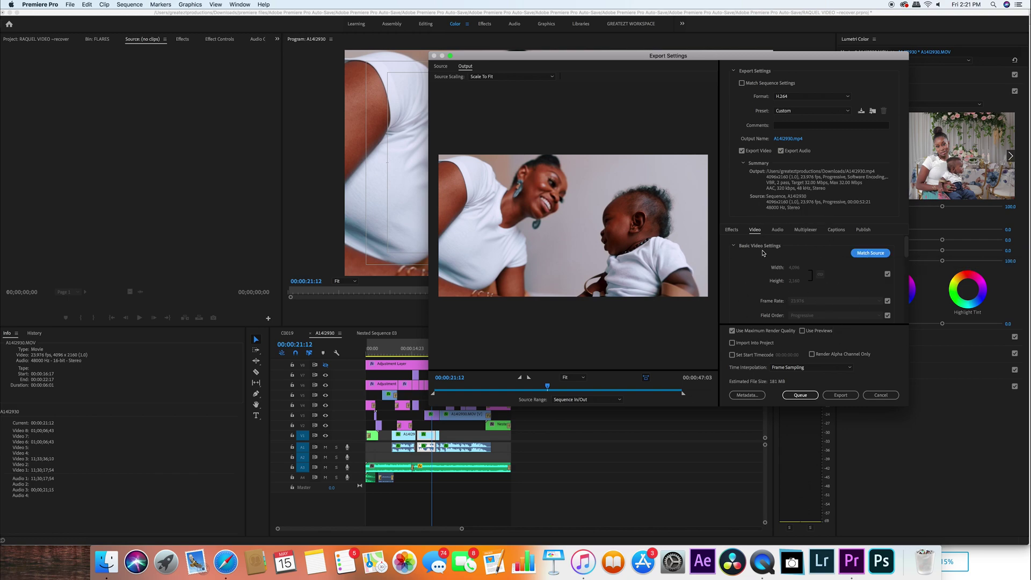
drag(468, 52, 614, 100)
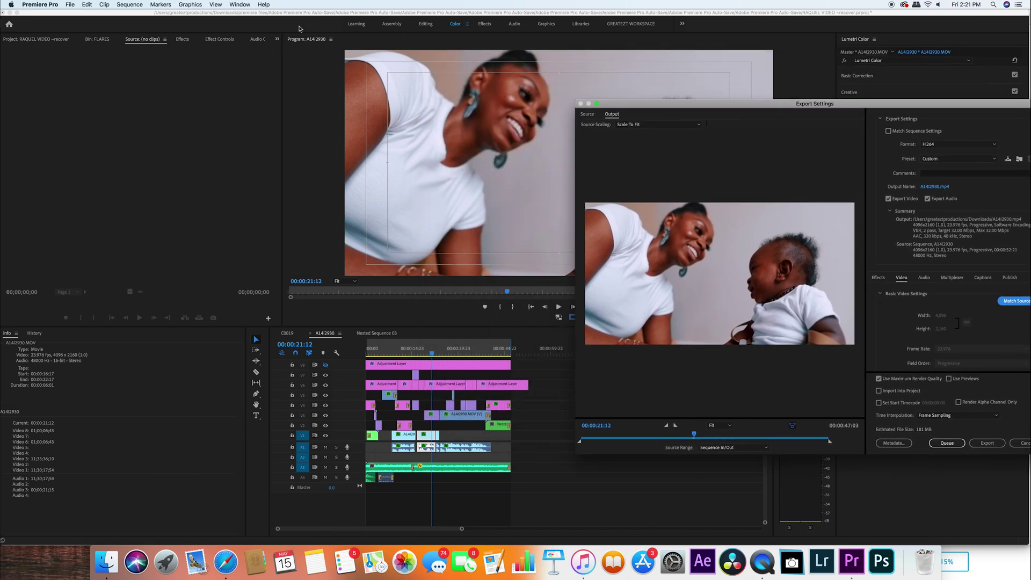
drag(693, 108, 429, 41)
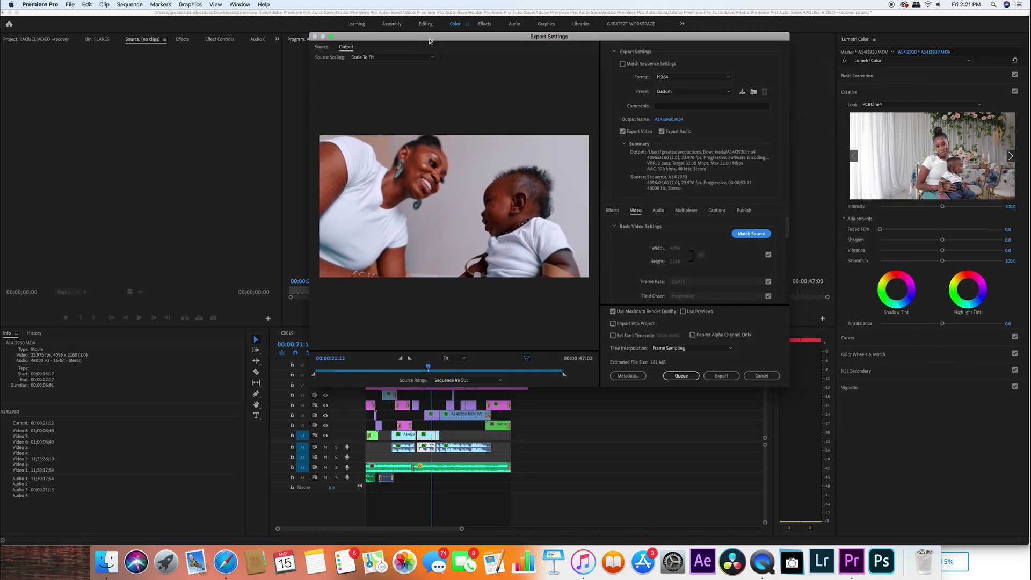
drag(520, 39, 525, 62)
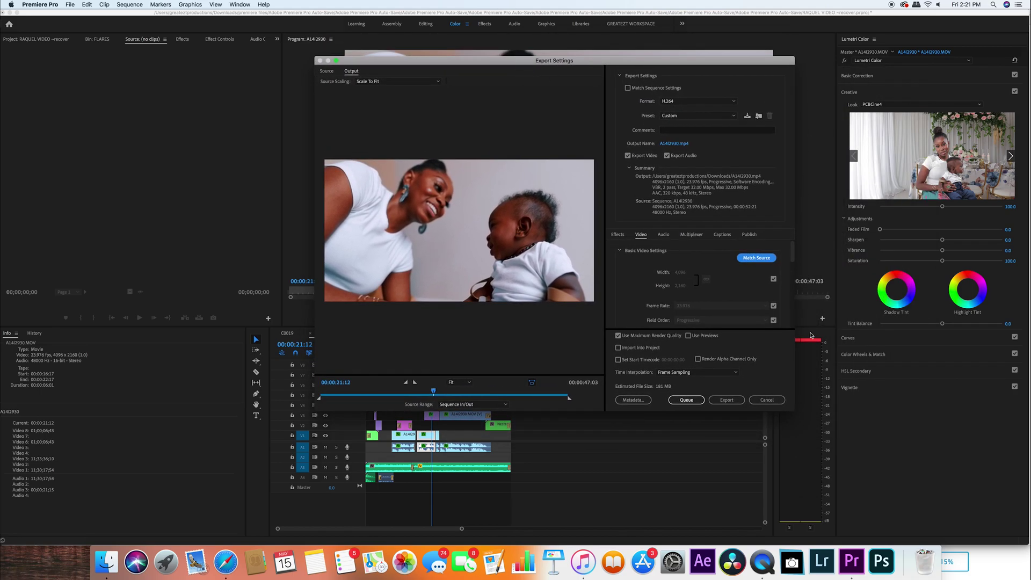
drag(792, 258, 792, 262)
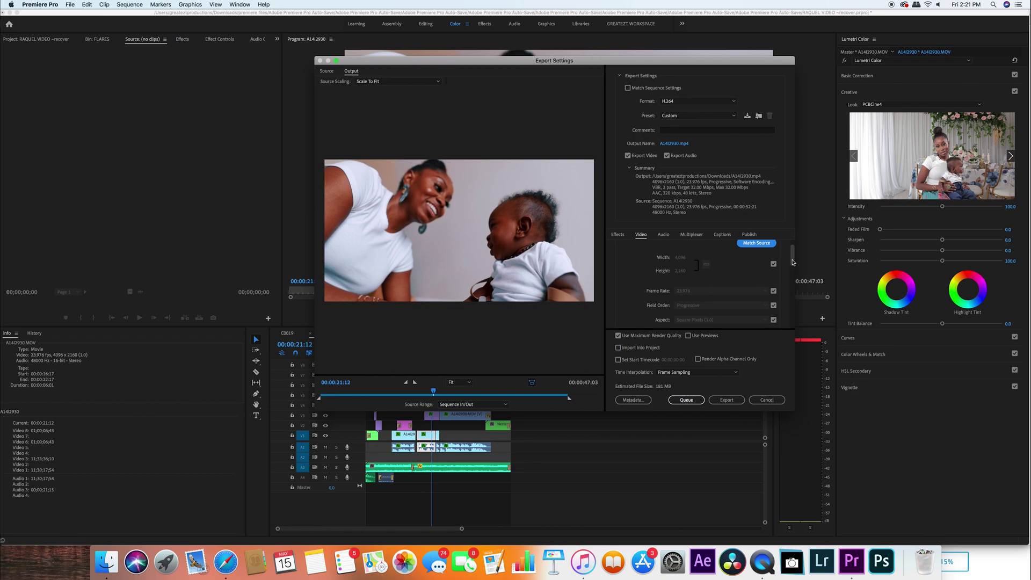
drag(792, 262, 795, 269)
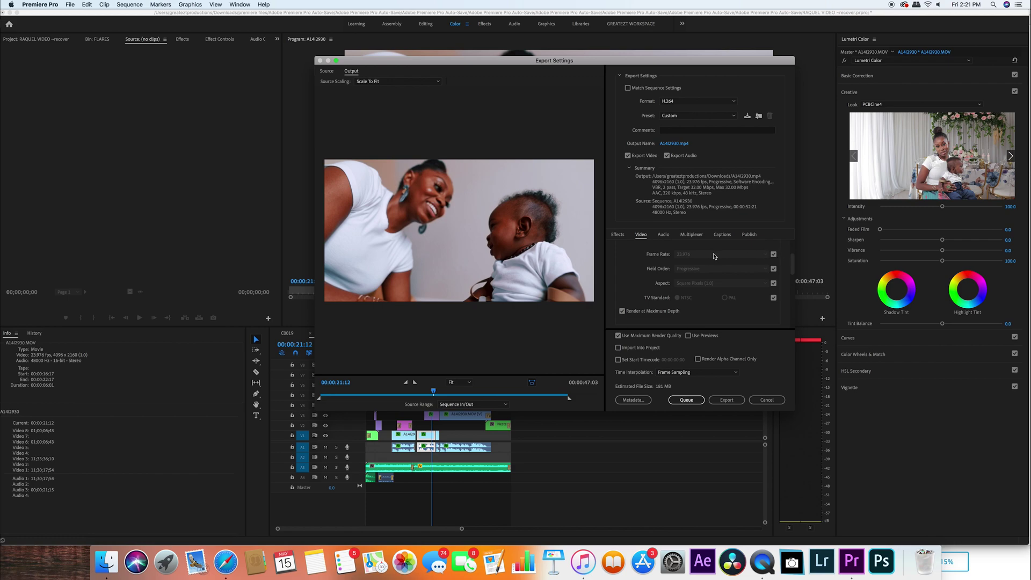
Try 24 fps, then return the frame rate to 23.976 matched to the source
click(773, 254)
click(757, 254)
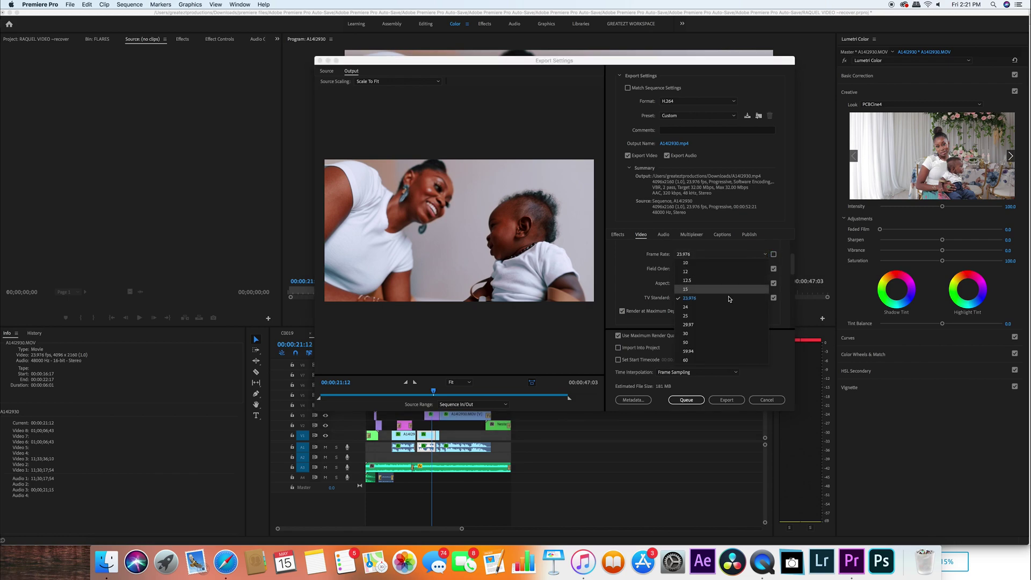
click(708, 306)
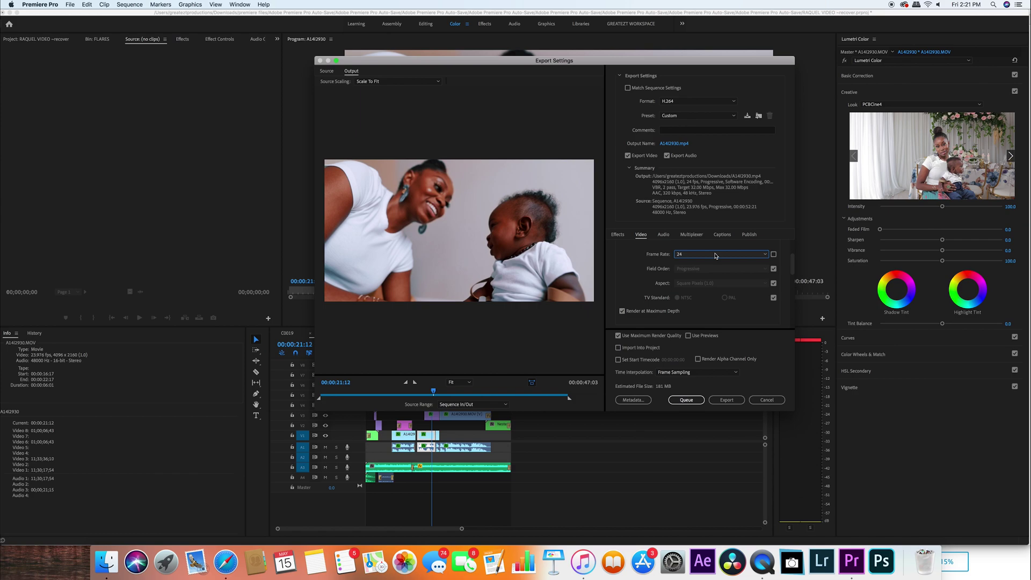
click(698, 299)
click(773, 254)
Set Field Order, Aspect and TV Standard to match the source
scroll(765, 257, down, 1)
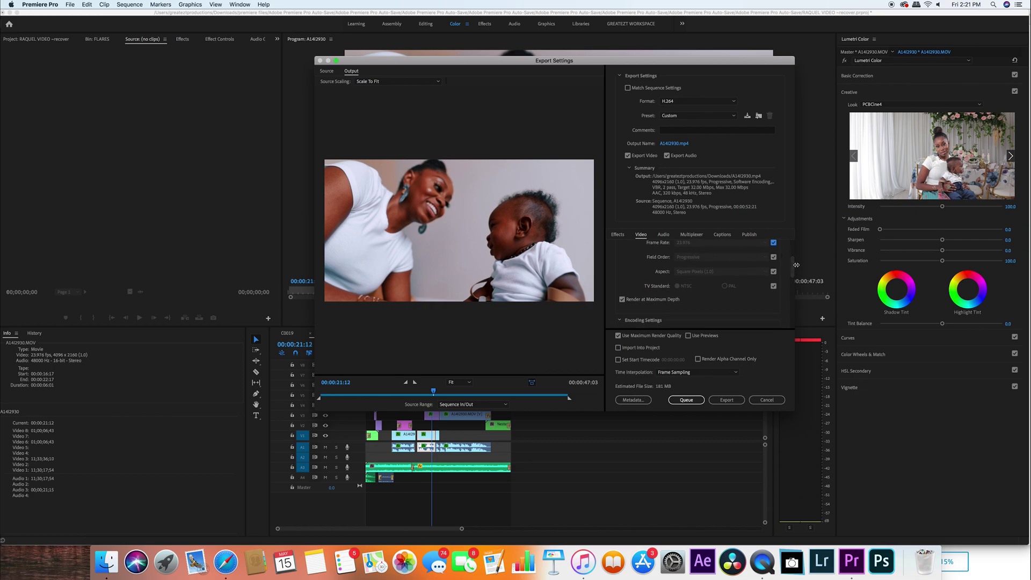
scroll(796, 265, up, 1)
click(773, 291)
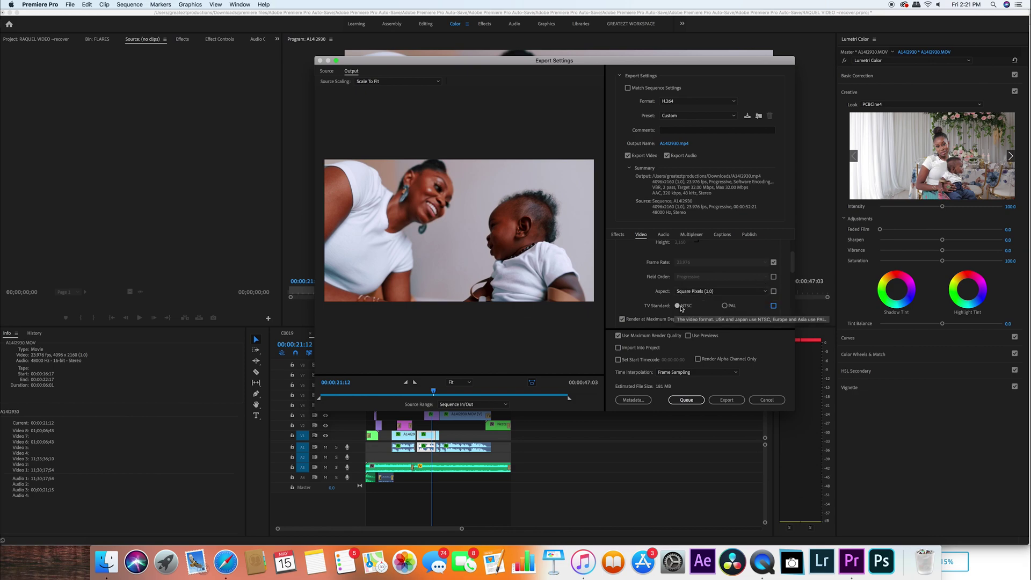
click(773, 291)
click(773, 276)
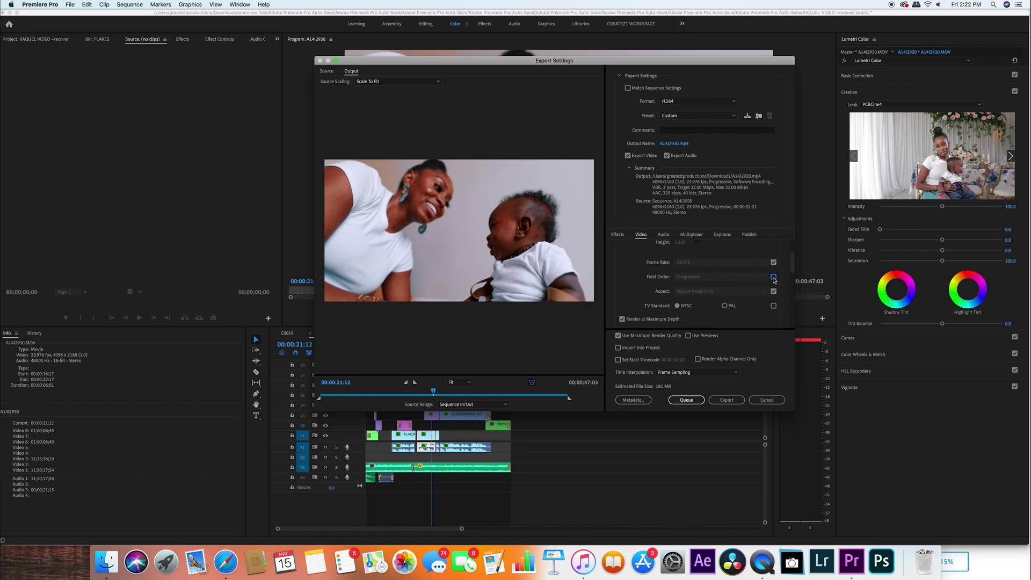
click(773, 306)
Keep Software Encoding as the encoding Performance mode
drag(792, 264, 794, 270)
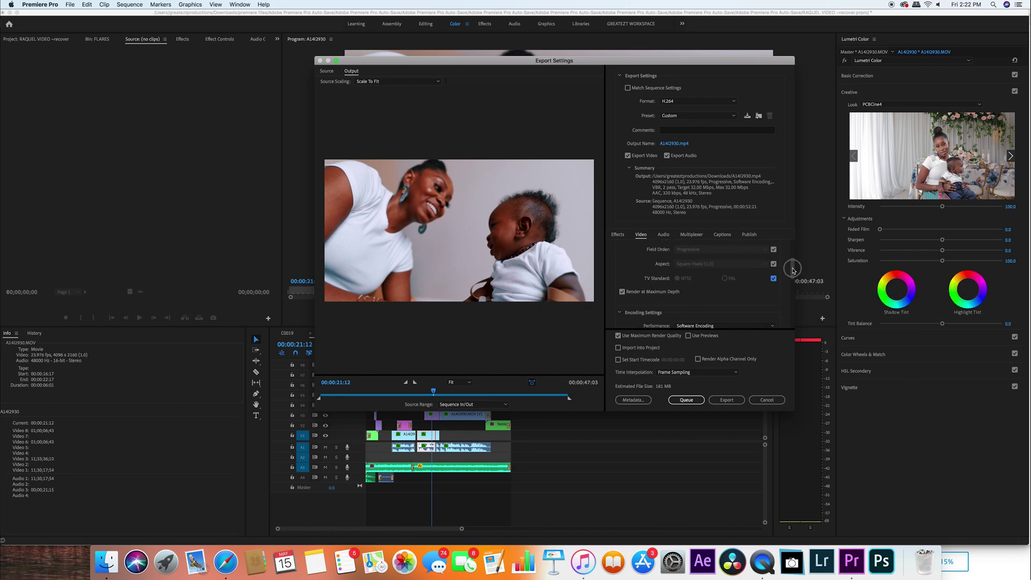
click(773, 278)
scroll(793, 272, down, 1)
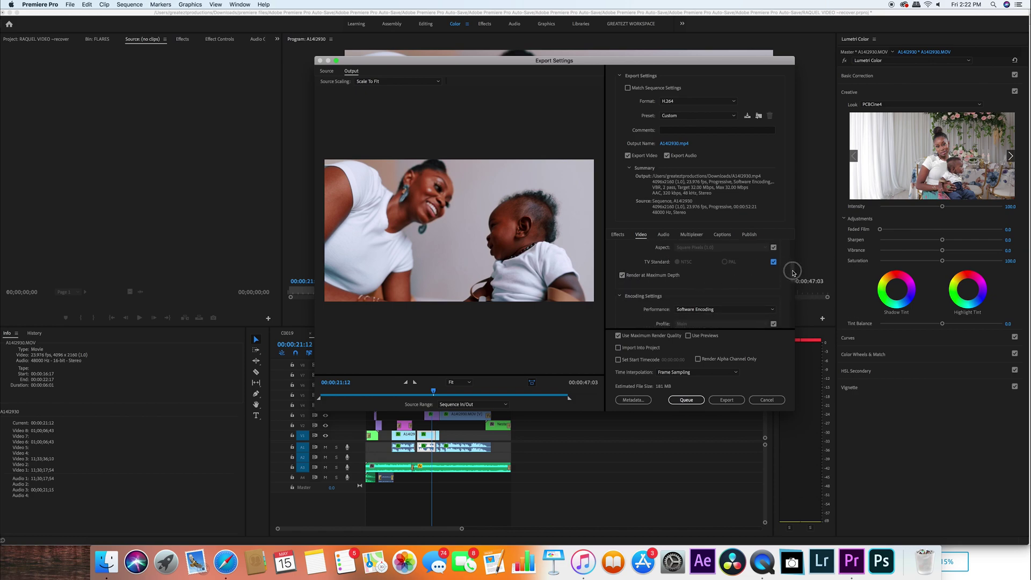
scroll(792, 272, down, 3)
click(725, 264)
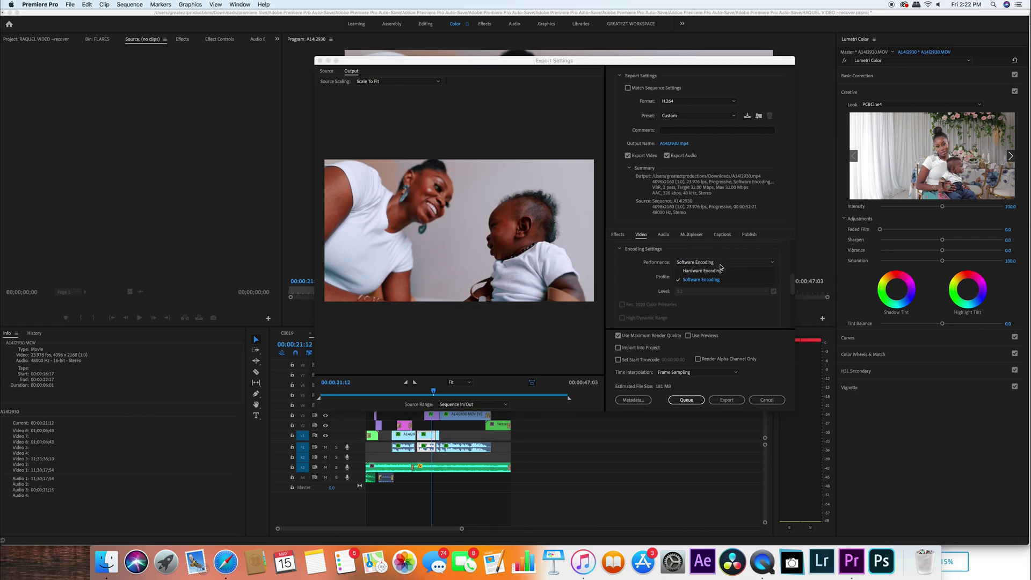
click(725, 279)
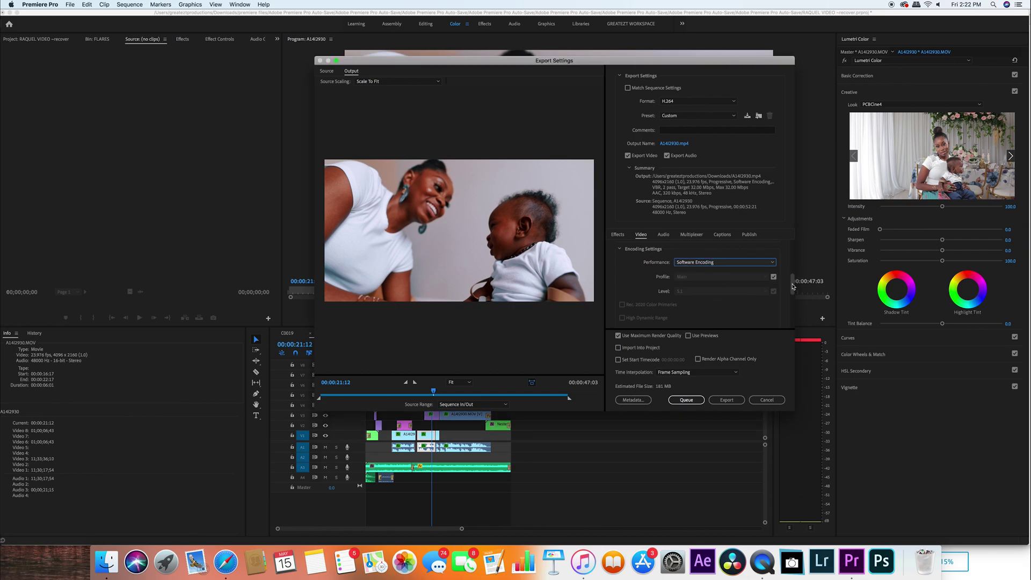
Set Profile to Main independently of the source, keeping Level 5.1 matched to the source
scroll(793, 286, down, 2)
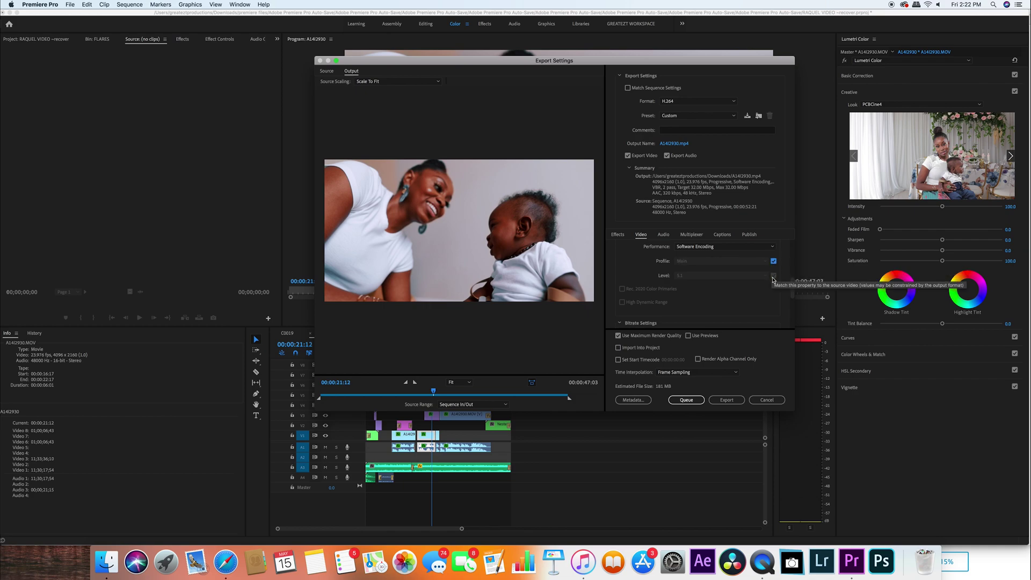
click(773, 261)
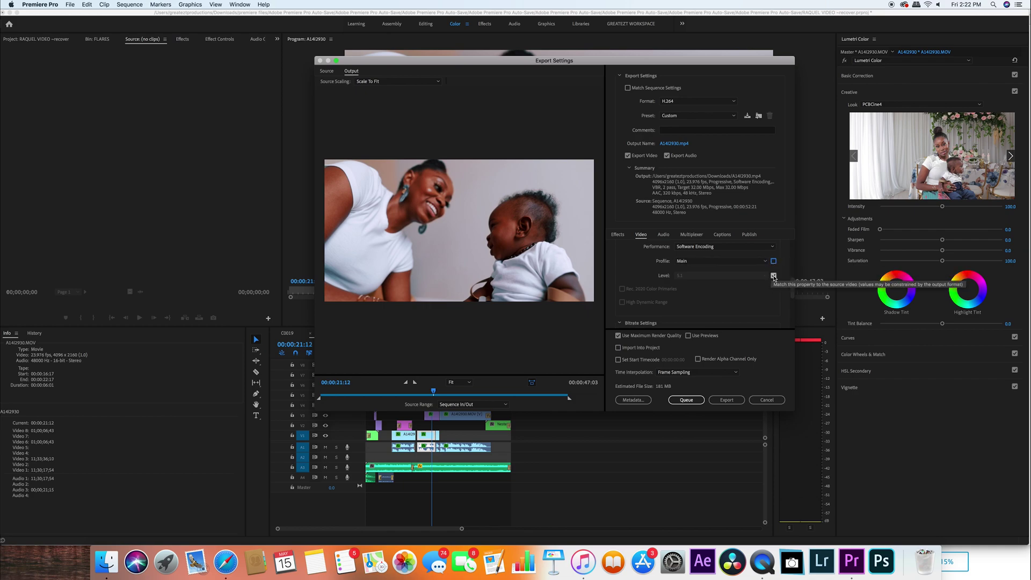
click(773, 276)
click(759, 275)
click(719, 408)
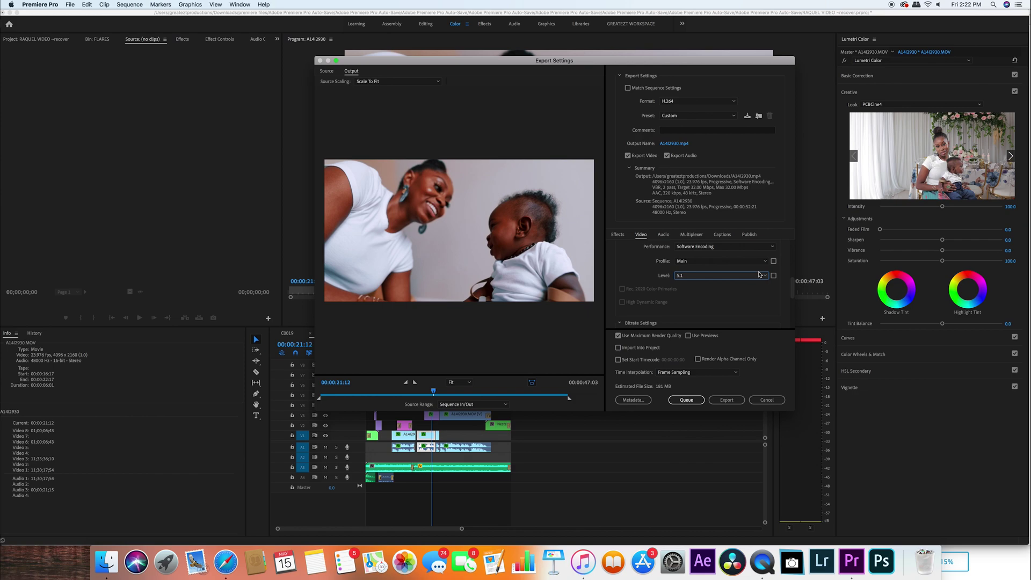
click(773, 276)
drag(793, 290, 796, 307)
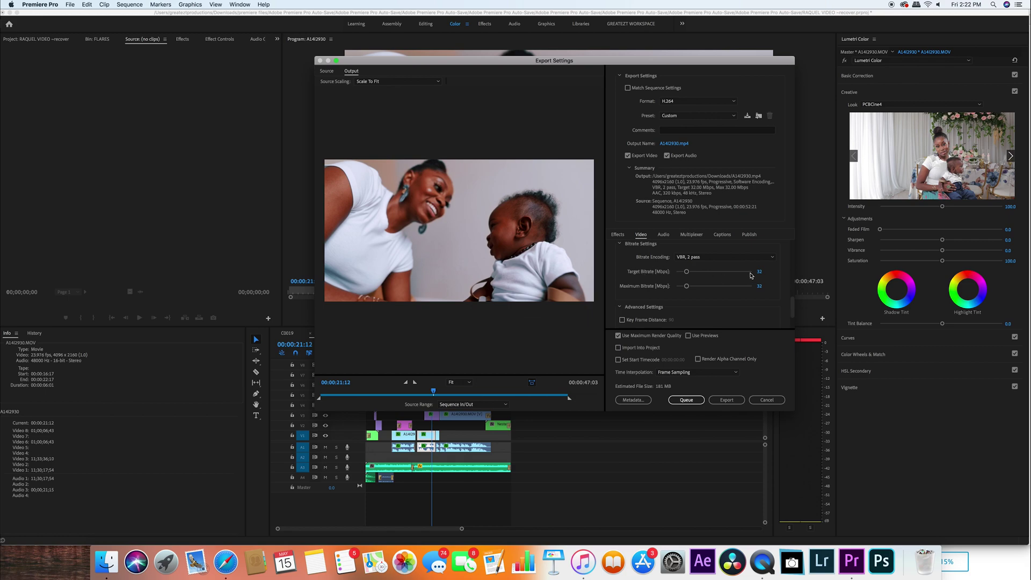
click(718, 257)
click(720, 258)
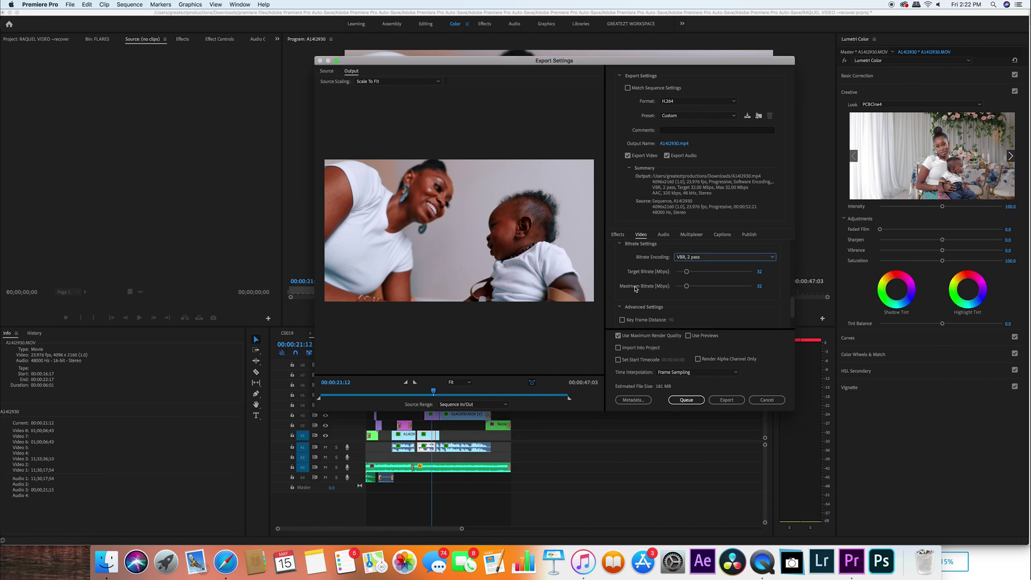
drag(794, 304, 794, 317)
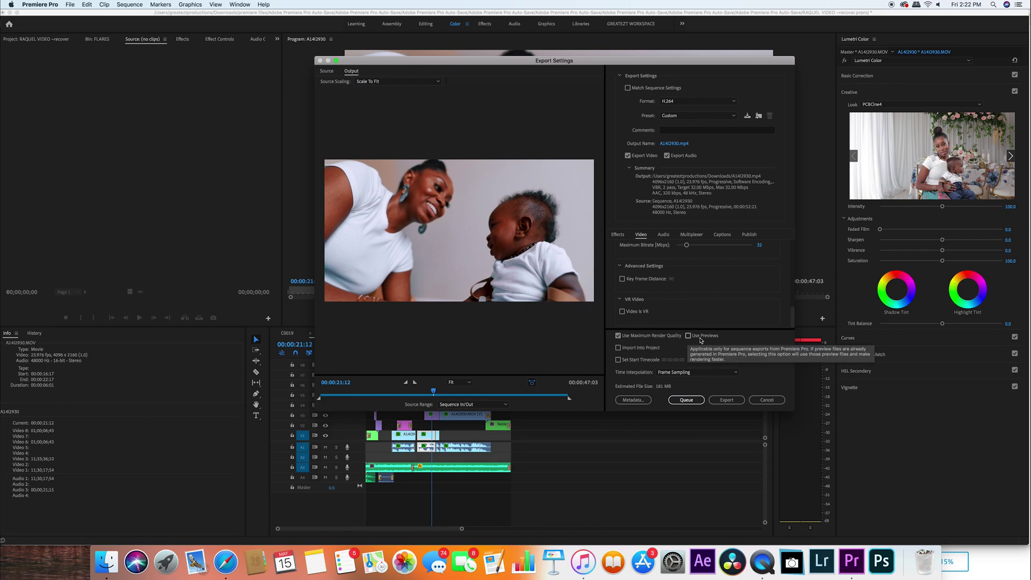
click(632, 336)
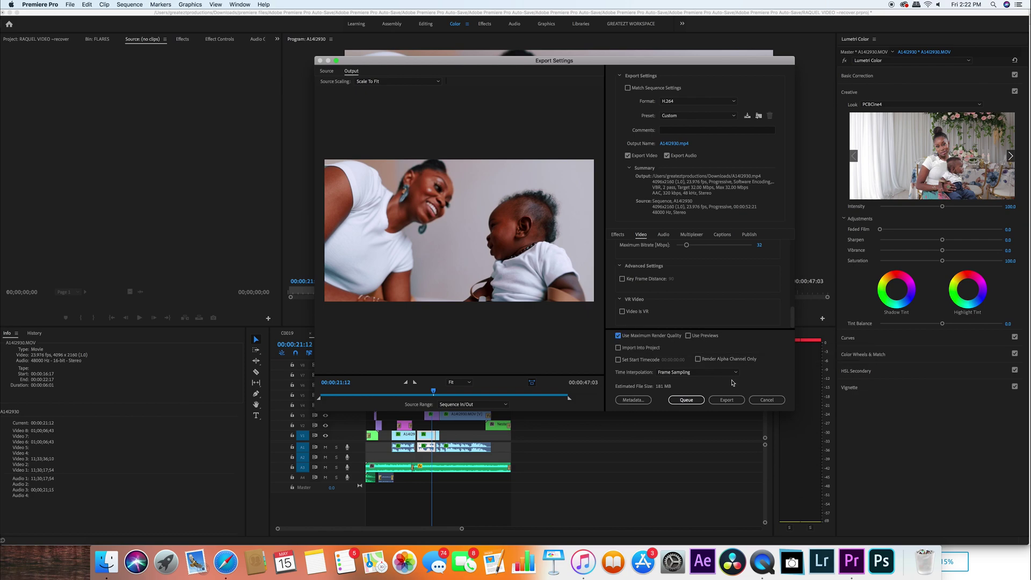
click(737, 401)
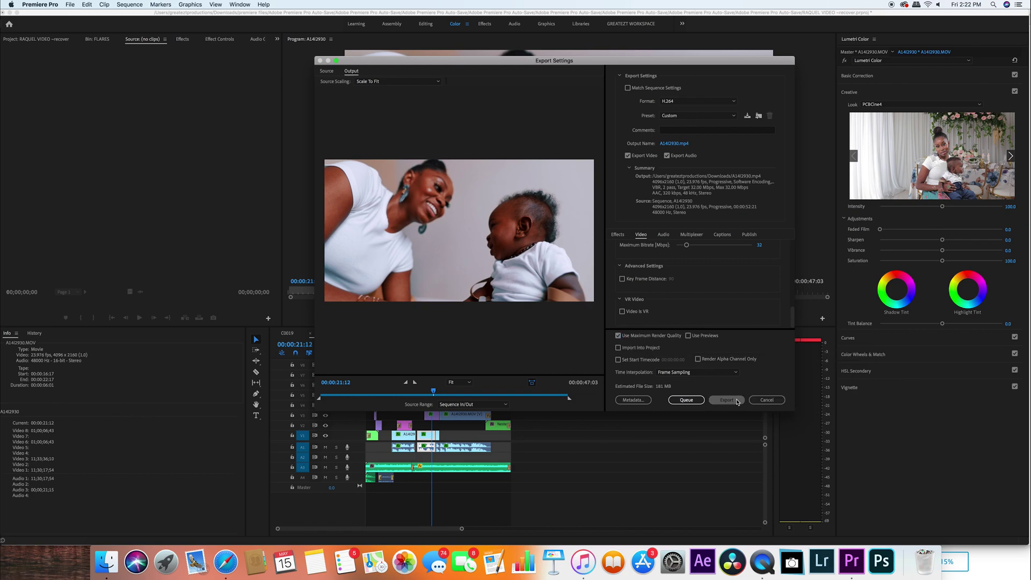